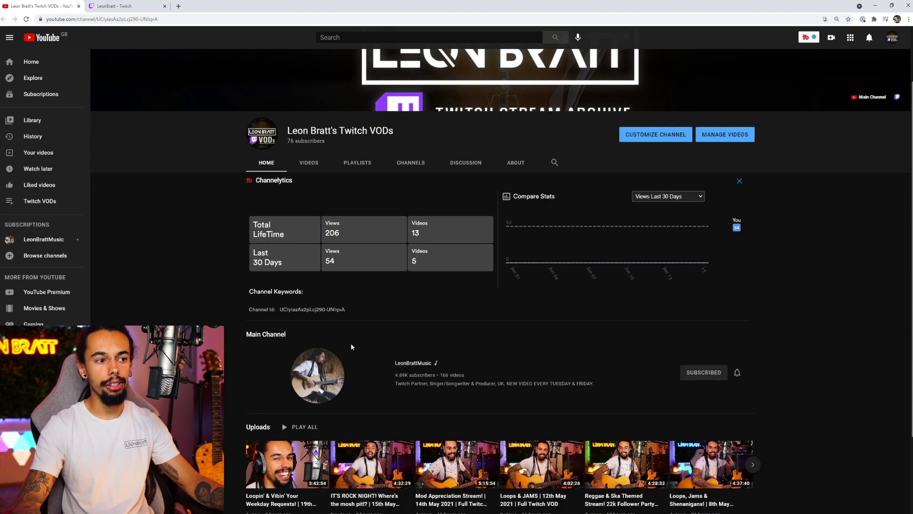
Step: Switch to Twitch and check the YouTube link among the account settings' connections
scroll(270, 316, "up", 2)
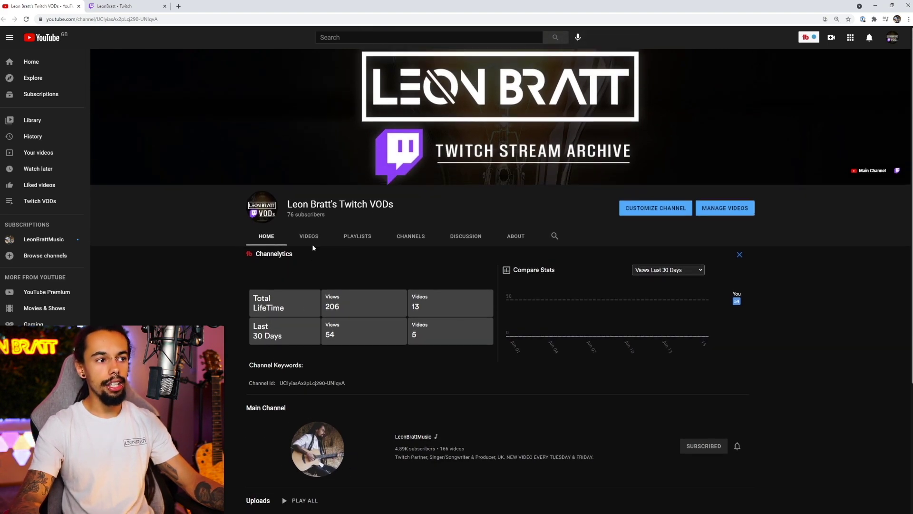
left_click(134, 7)
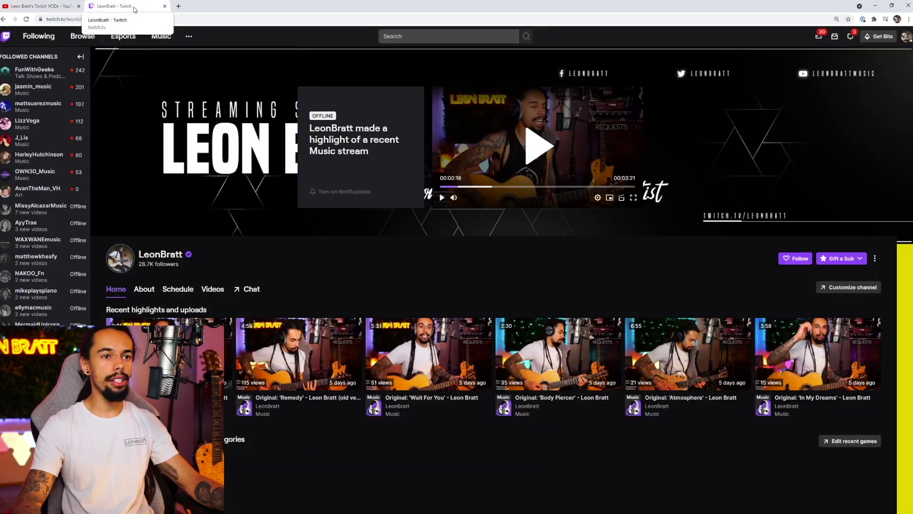
left_click(907, 37)
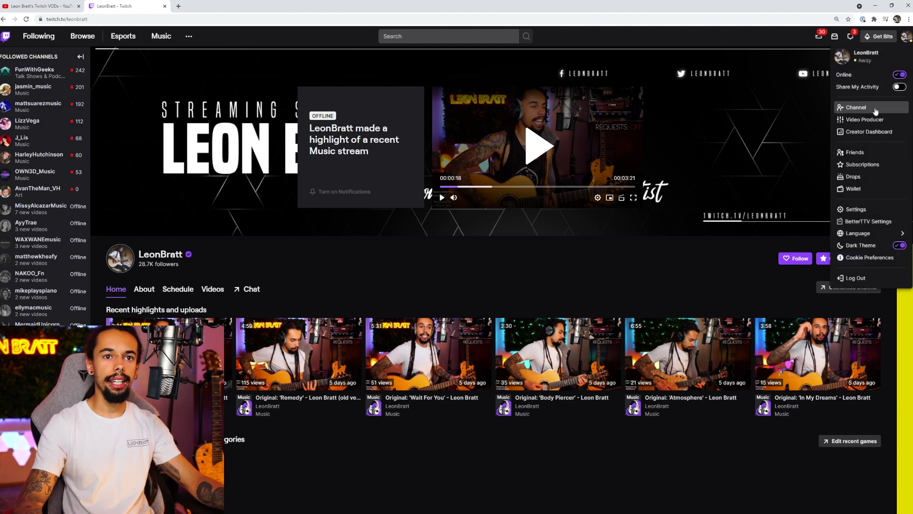
left_click(865, 209)
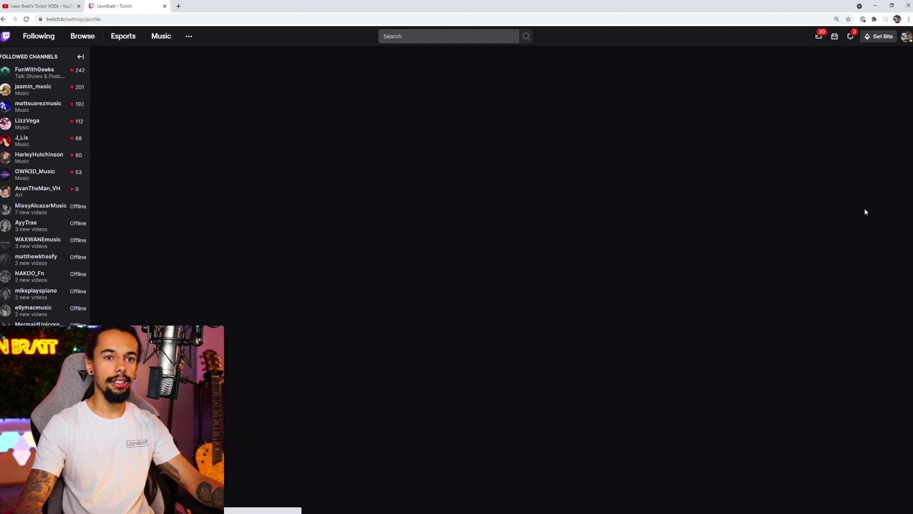
left_click(356, 90)
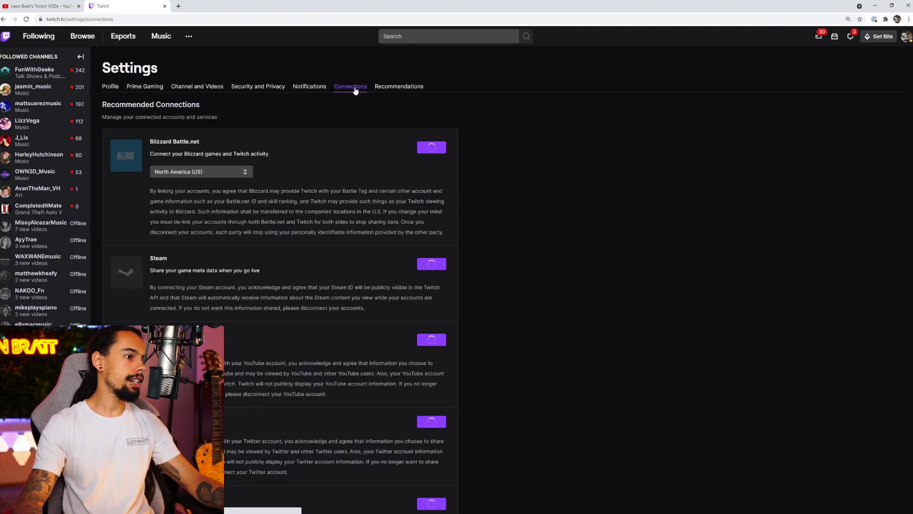
scroll(308, 232, "down", 3)
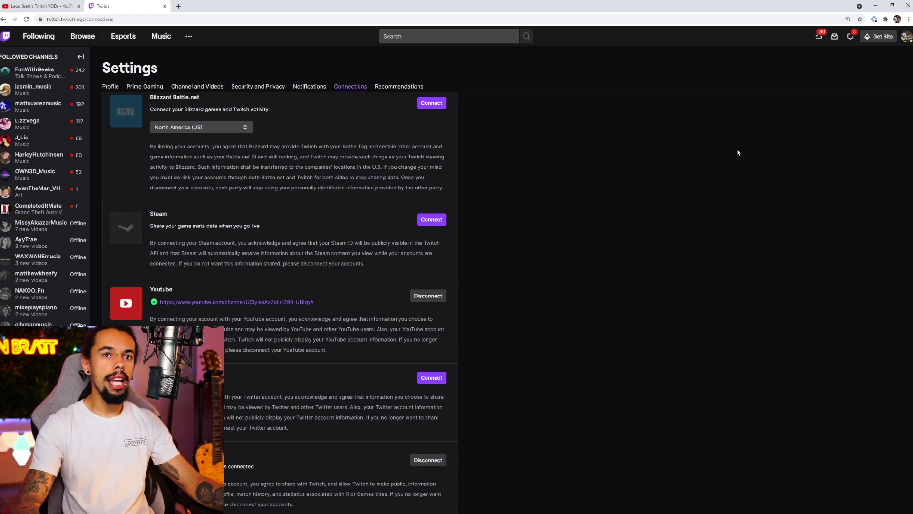
Step: Open the Video Producer in the Twitch Creator Dashboard
left_click(905, 37)
left_click(869, 131)
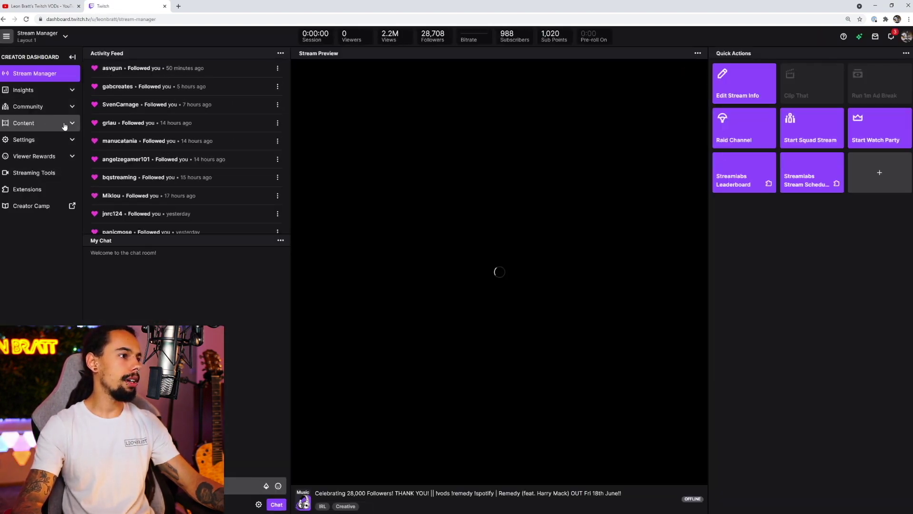
left_click(66, 125)
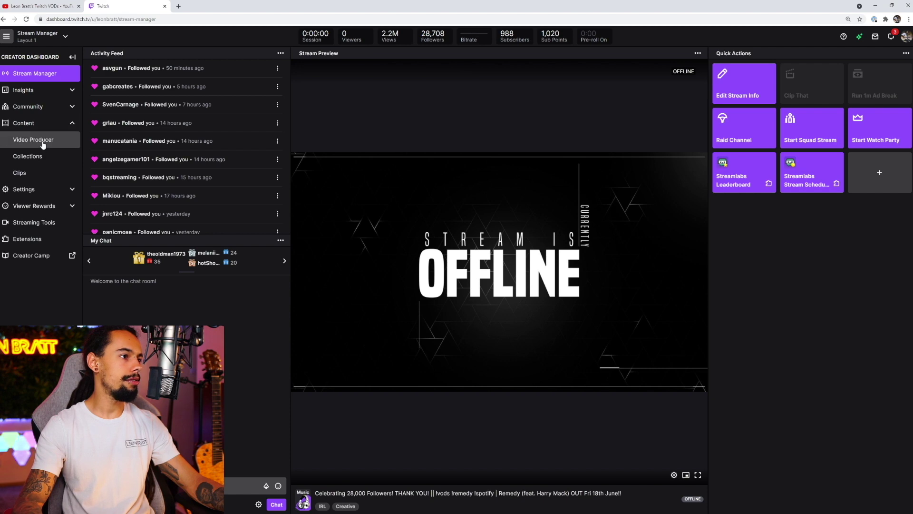
left_click(43, 144)
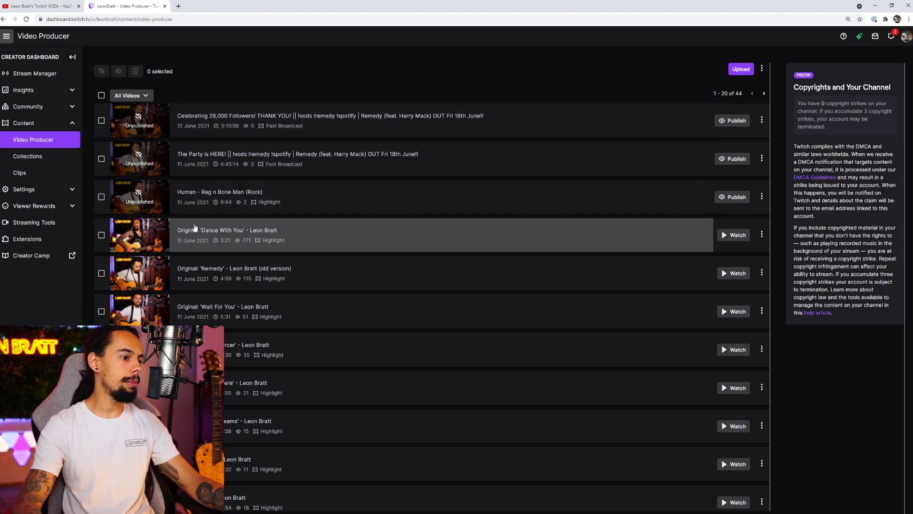
Step: Open the YouTube export form for the 28 April 2021 "WEDNESDAY JAMS" broadcast on the second page of videos
scroll(141, 248, "down", 10)
scroll(141, 260, "down", 2)
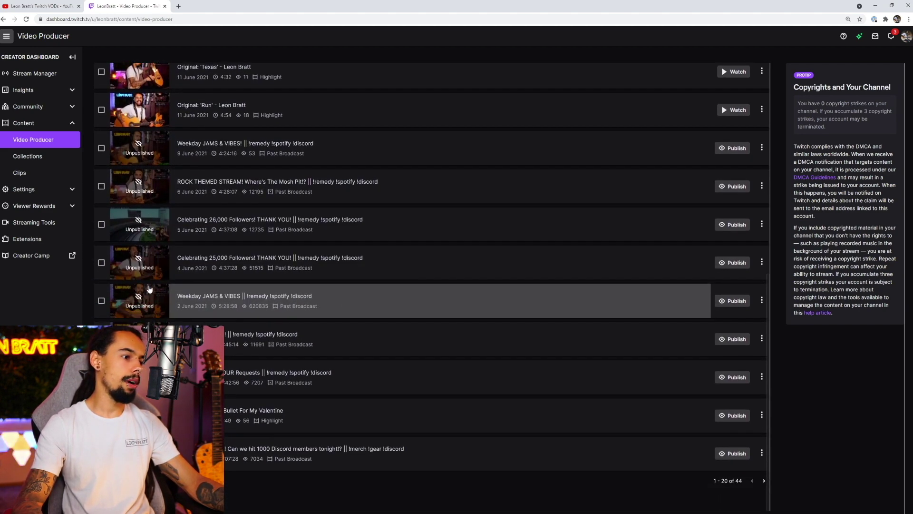
scroll(519, 489, "up", 11)
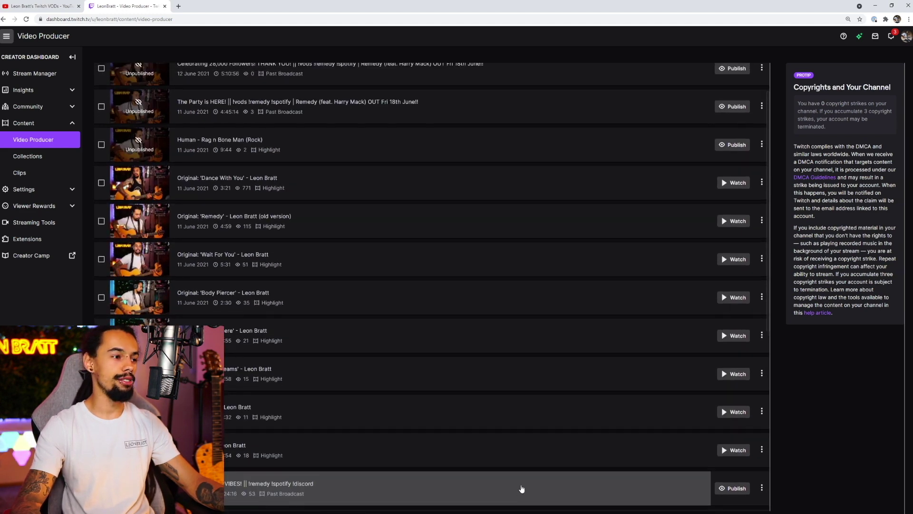
scroll(375, 301, "down", 2)
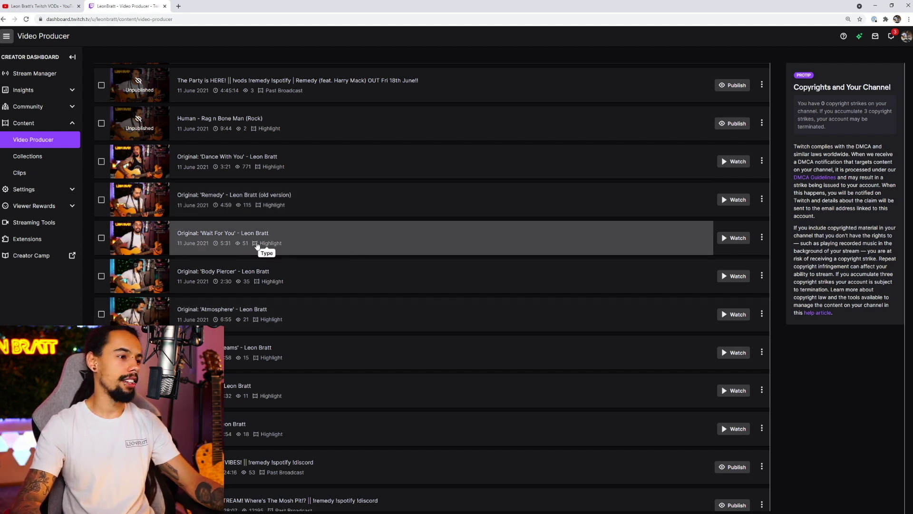
scroll(283, 304, "down", 5)
scroll(292, 302, "down", 3)
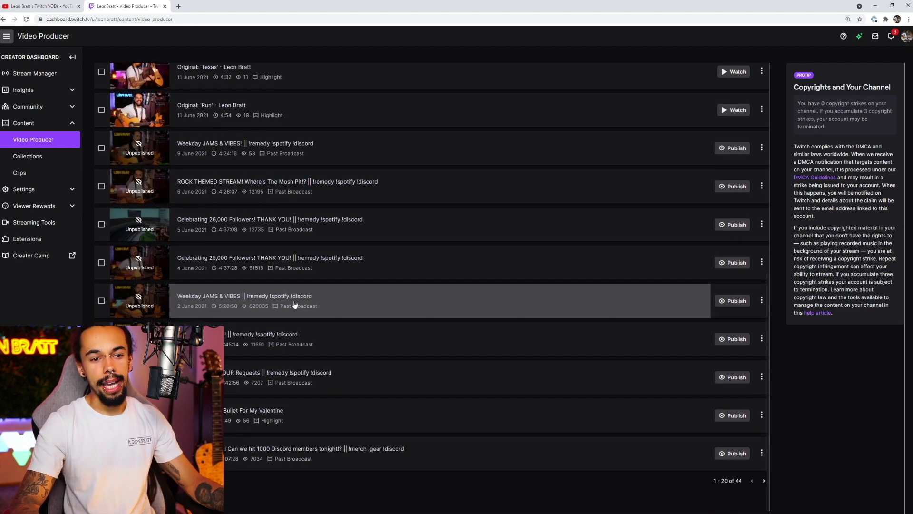
left_click(764, 481)
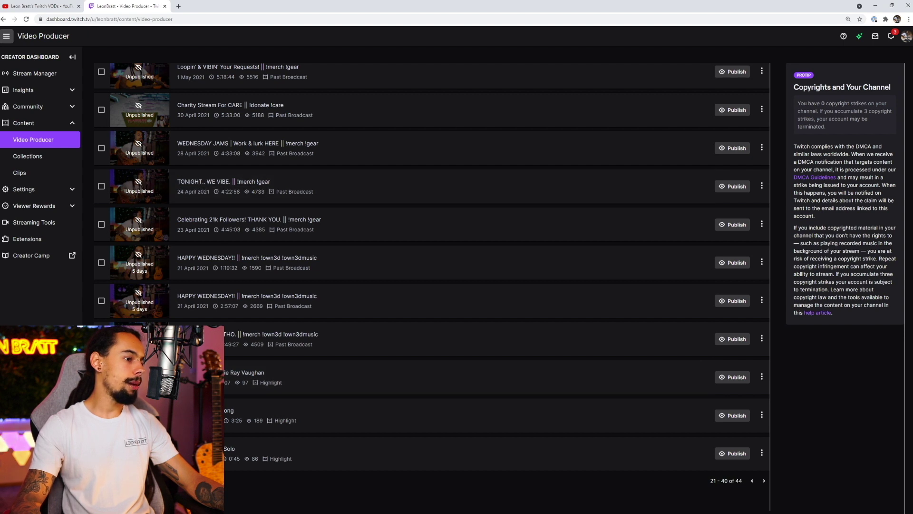
left_click(761, 149)
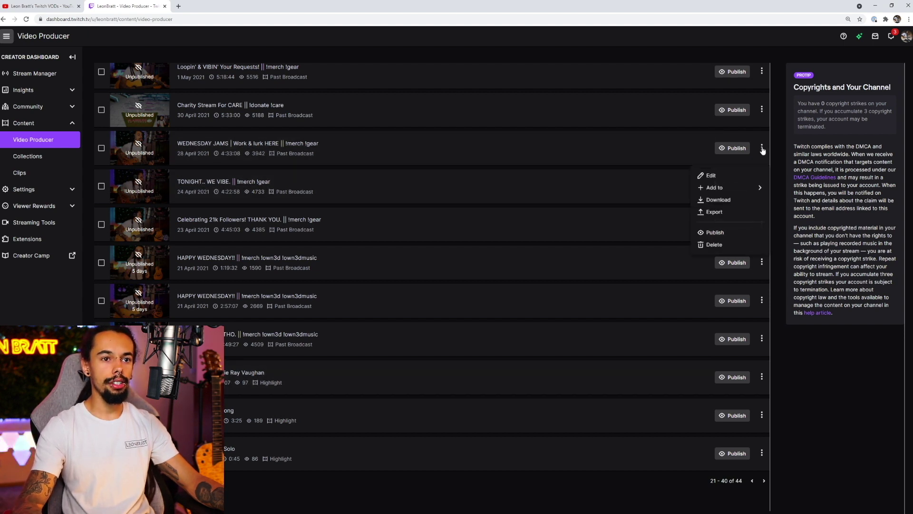
left_click(721, 214)
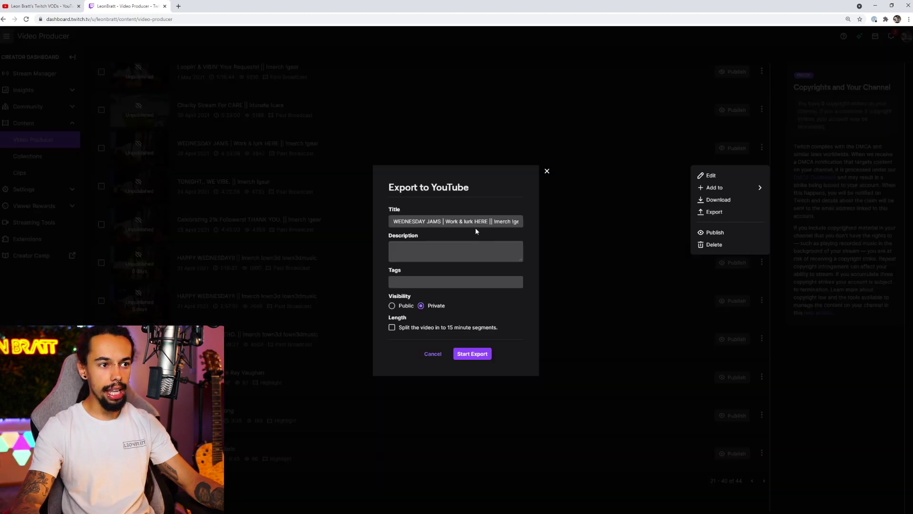
left_click_drag(395, 187, 486, 197)
left_click(486, 197)
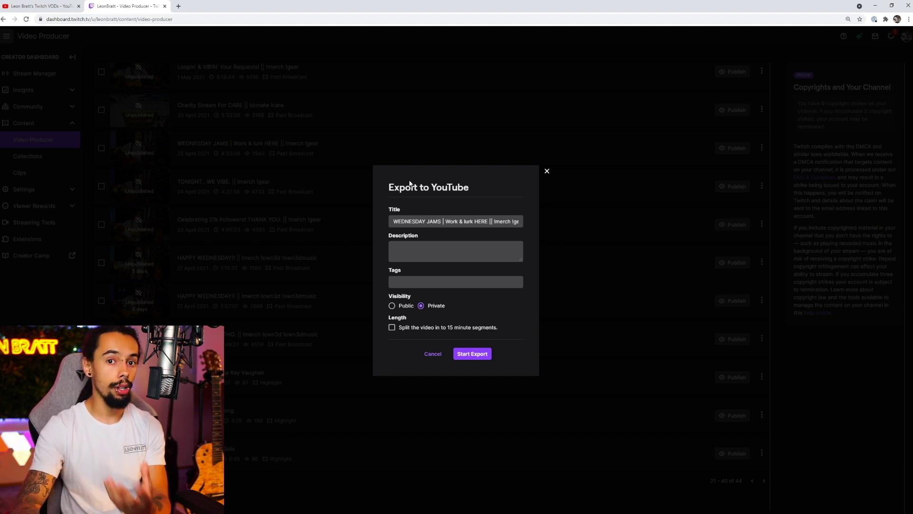
Step: Set the export title to "WEDNESDAY JAMS | 28th April 2021 | Full Twitch VOD", leaving the description and tags empty
left_click(520, 244)
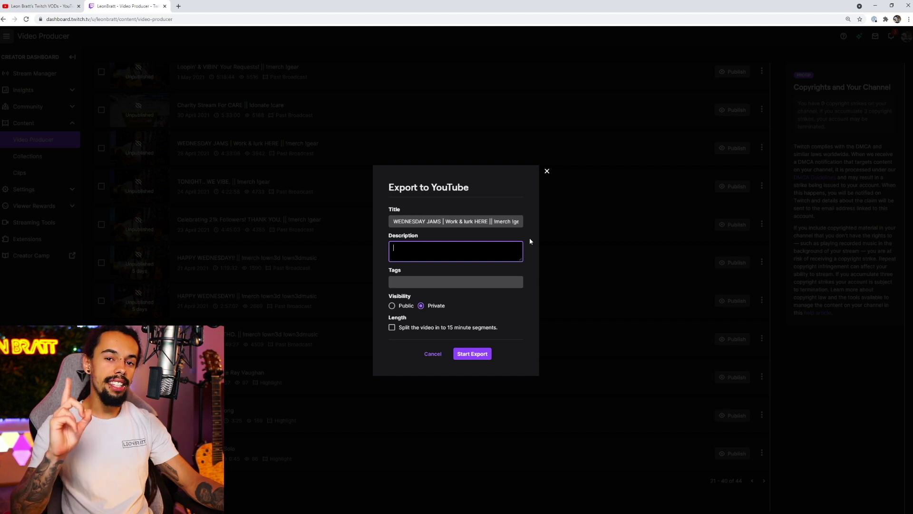
left_click(453, 222)
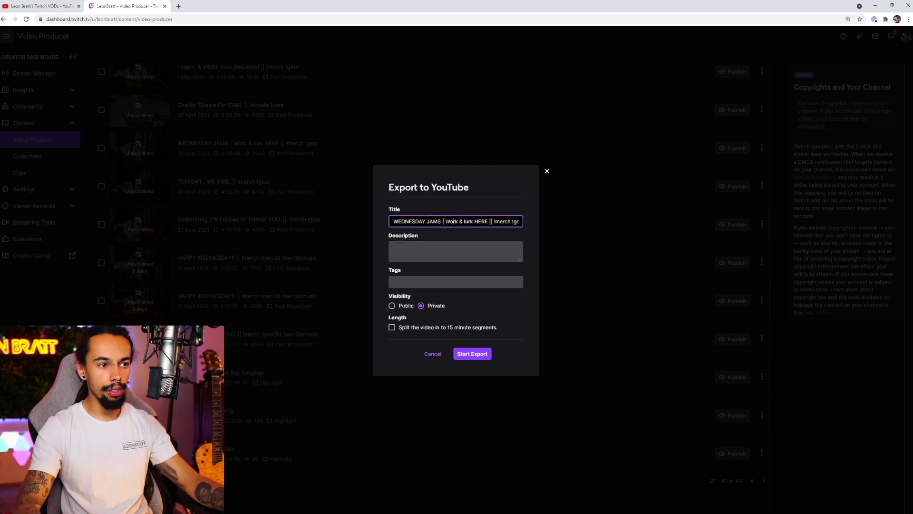
left_click_drag(445, 221, 539, 223)
key("BackSpace")
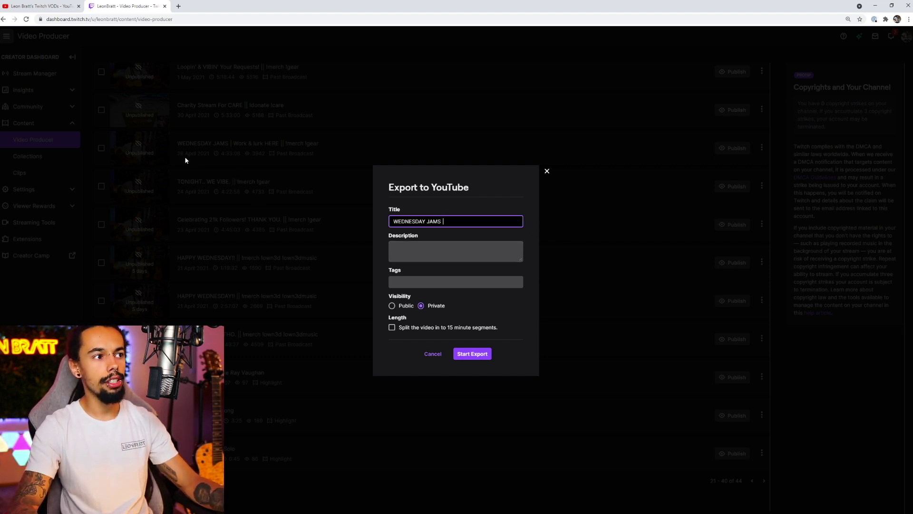
type("28th April")
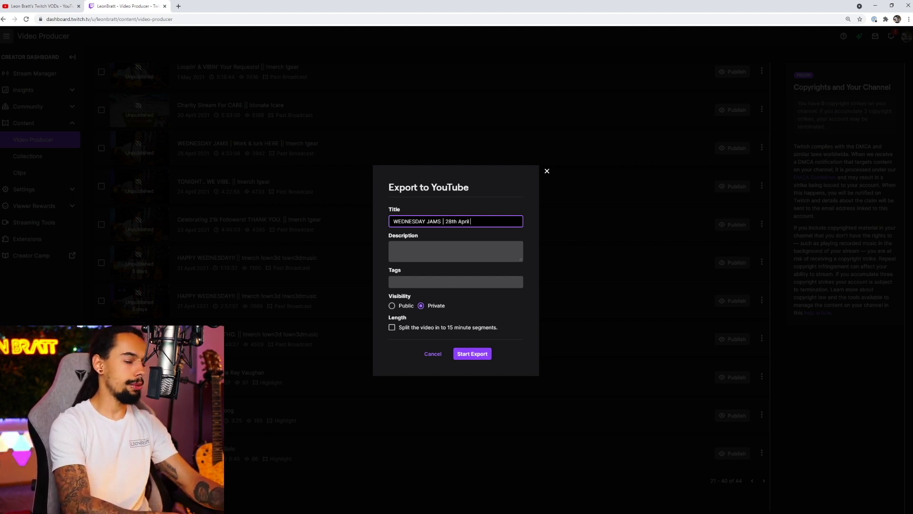
type(" 2021")
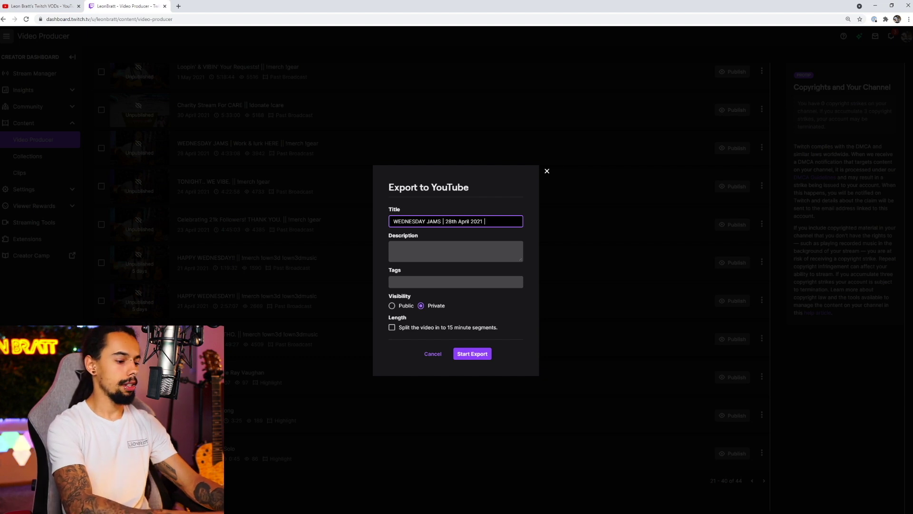
type(" | Full Twitch")
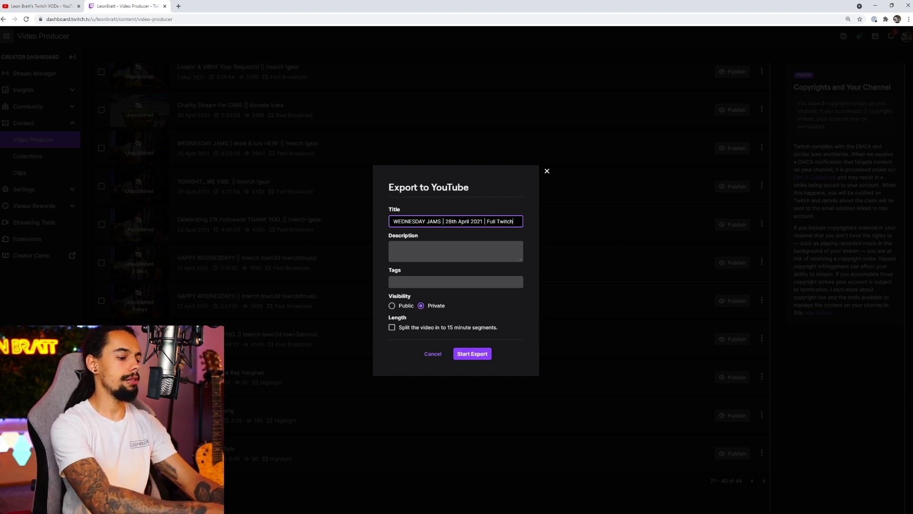
type(" VOD")
left_click(455, 251)
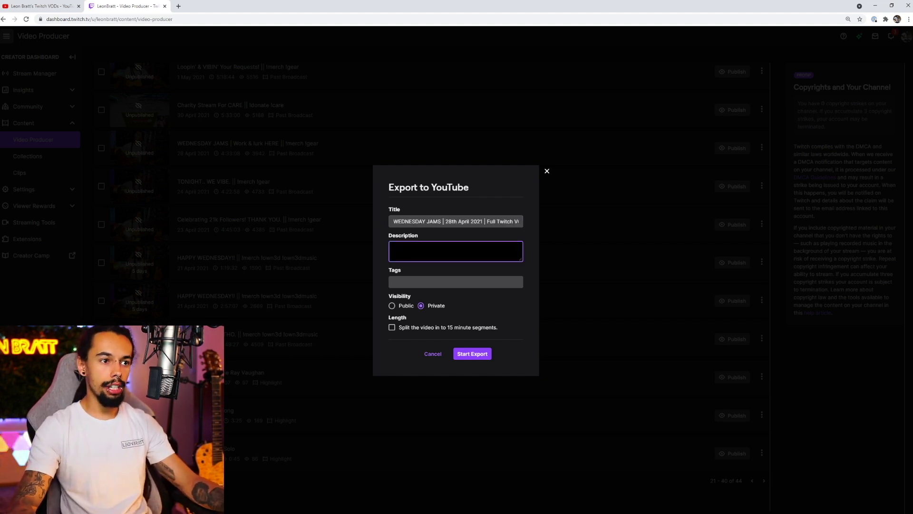
left_click(456, 282)
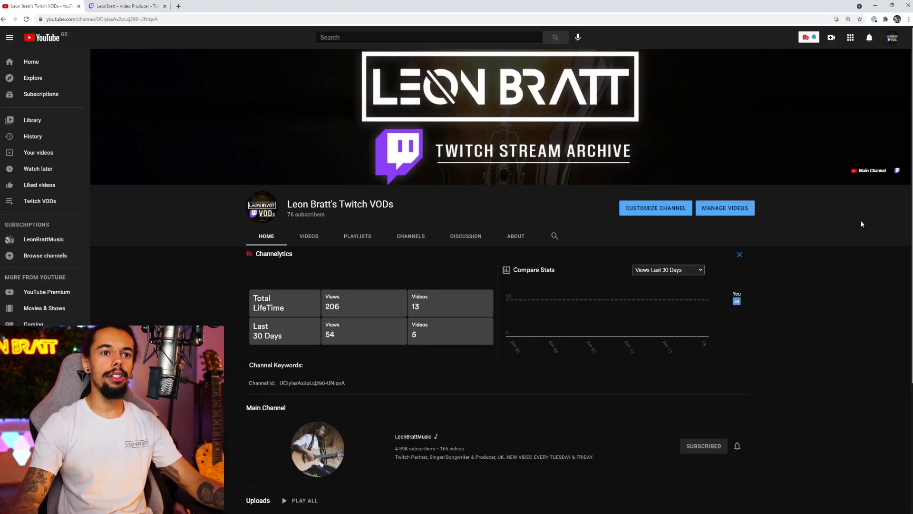
Step: Switch to YouTube Studio and check the exported WEDNESDAY JAMS video in the channel's content list
left_click(892, 38)
left_click(830, 123)
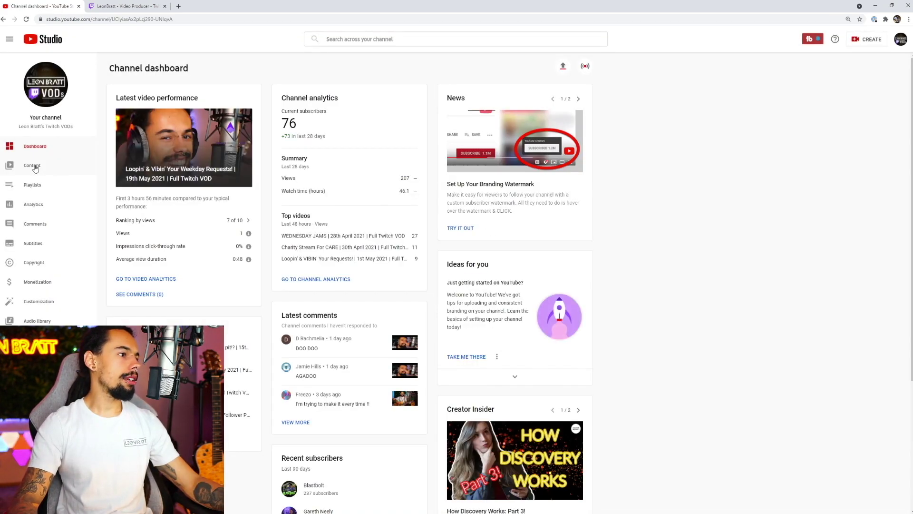
left_click(33, 166)
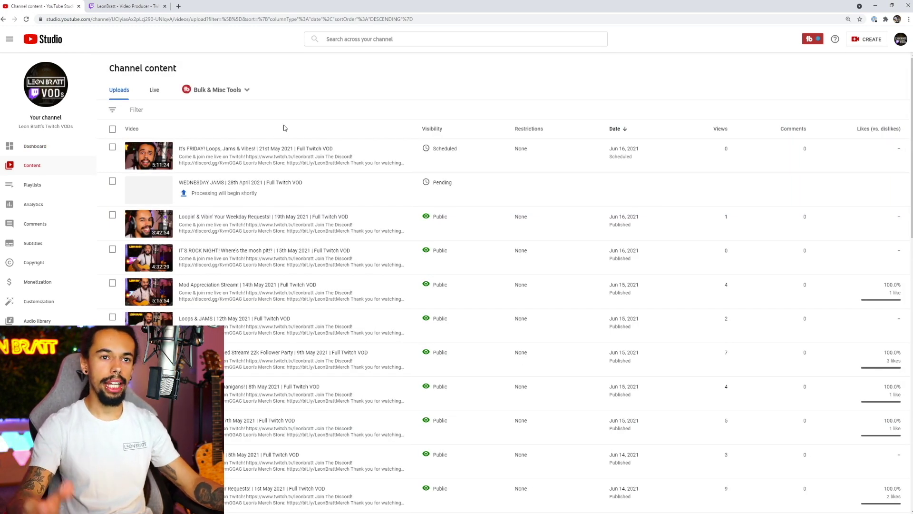
mouse_move(239, 190)
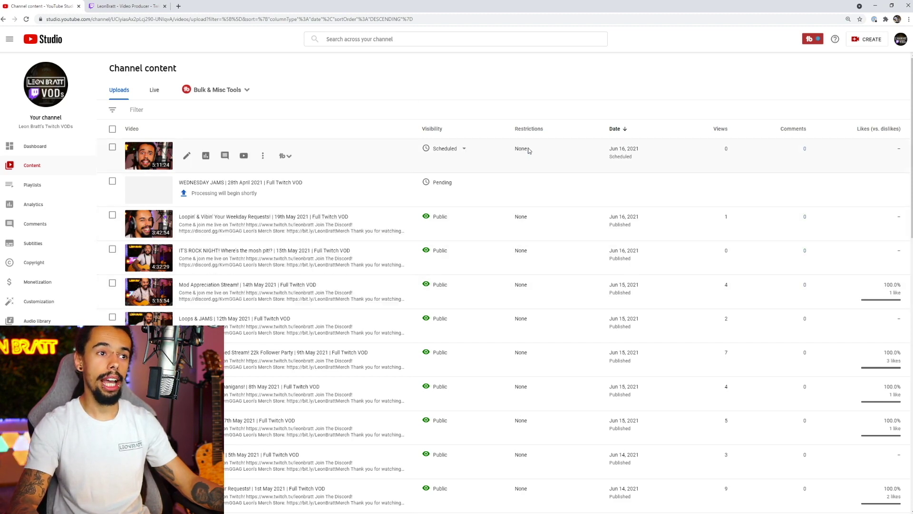
Step: Examine the links and hashtags in the description of the 16th April 2021 "It's The WEEKEND. LET'S VIBE" VOD
scroll(544, 266, "down", 5)
mouse_move(544, 266)
left_click_drag(521, 267, 573, 267)
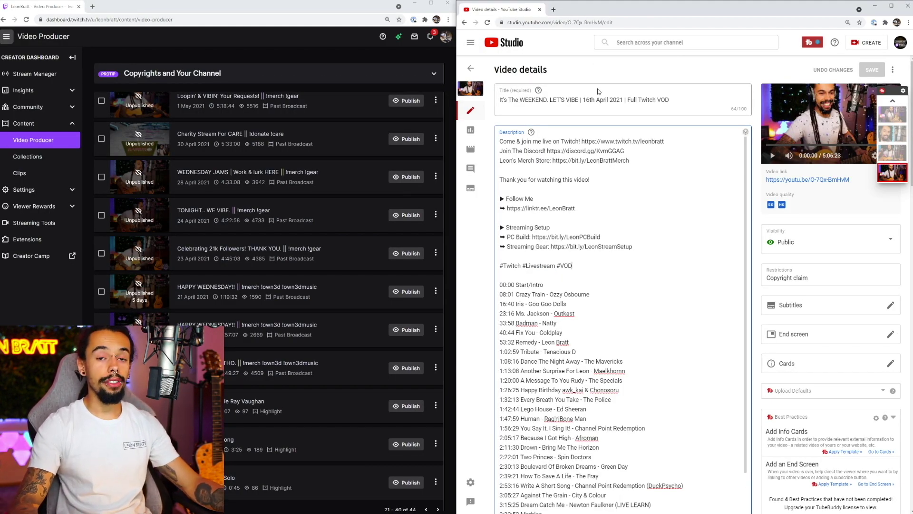
left_click_drag(503, 142, 646, 249)
left_click(647, 249)
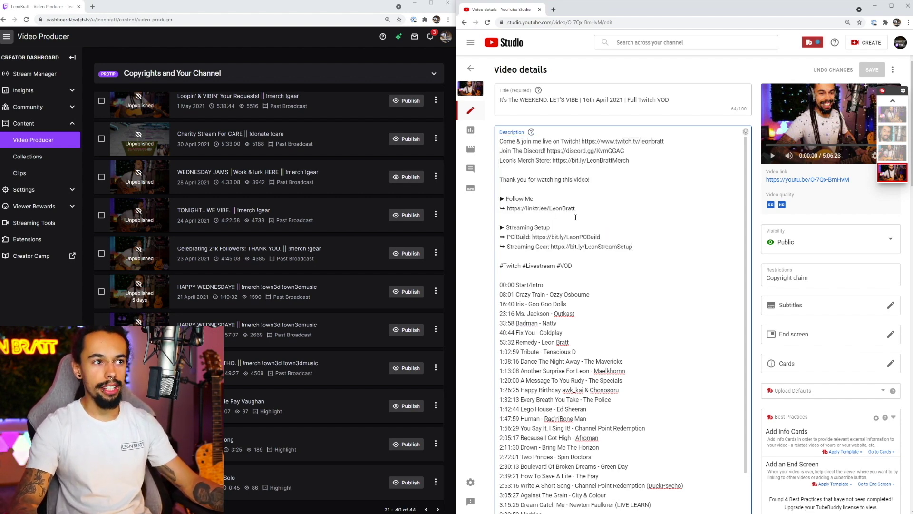
Step: Open the YouTube export form for the "WE DO BE VIBIN' THO." broadcast in the Twitch Video Producer
scroll(314, 428, "down", 1)
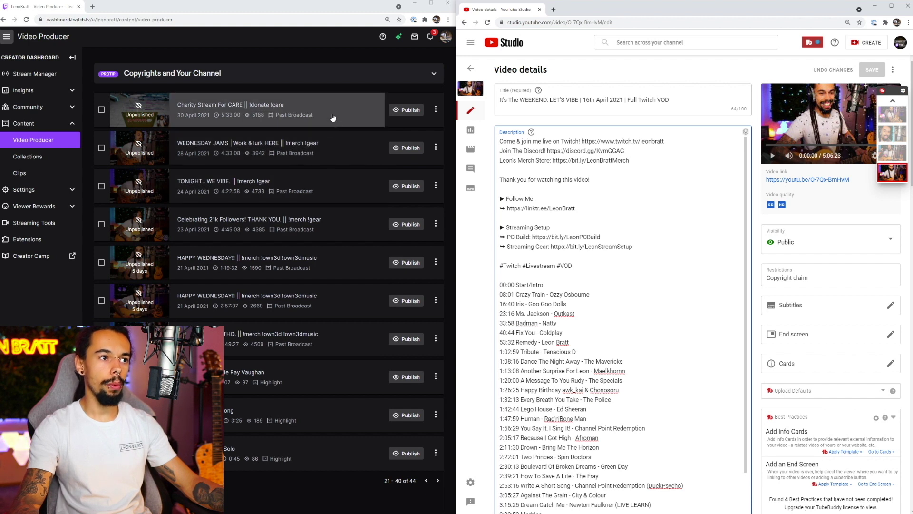
left_click(436, 338)
left_click(394, 402)
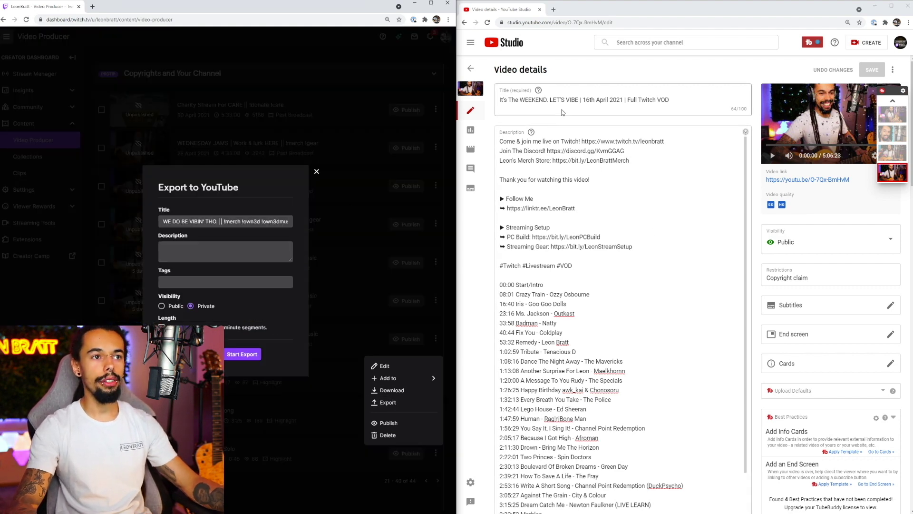
Step: Set the export title to "WE DO BE VIBIN' THO. | 17th April 2021 | Full Twitch VOD", reusing wording from the 16th April VOD's title
left_click(679, 100)
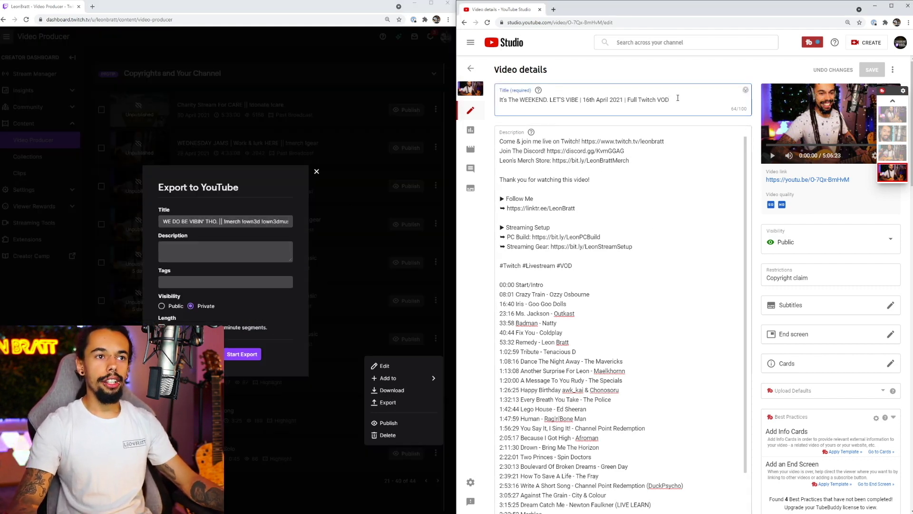
left_click_drag(674, 98, 583, 99)
key("ctrl+c")
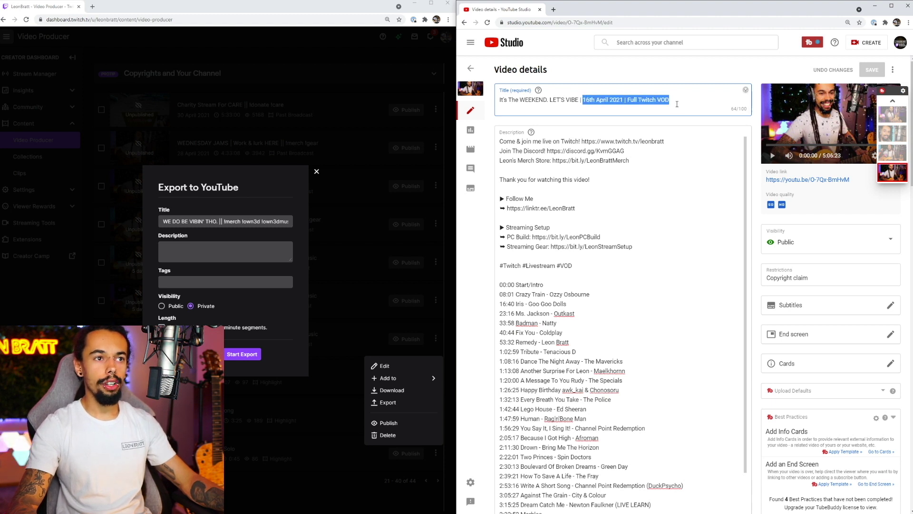
left_click_drag(224, 221, 289, 222)
key("BackSpace")
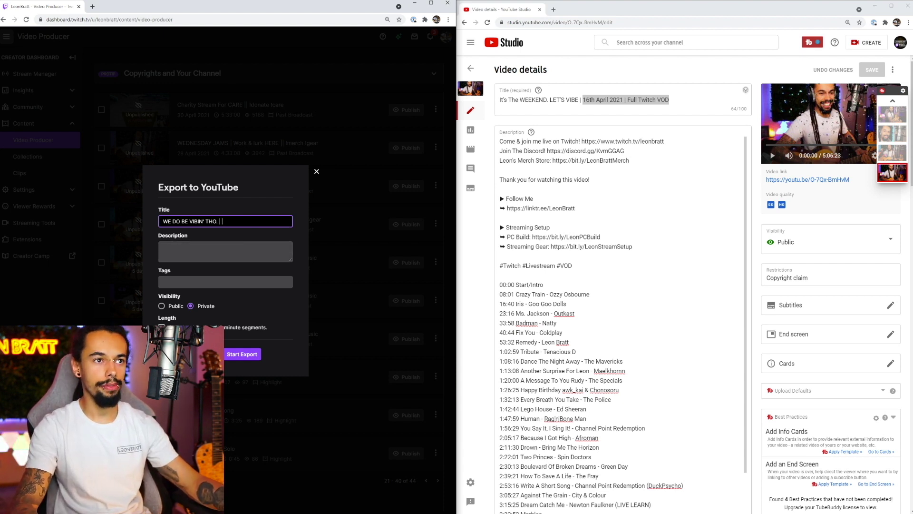
type("17th")
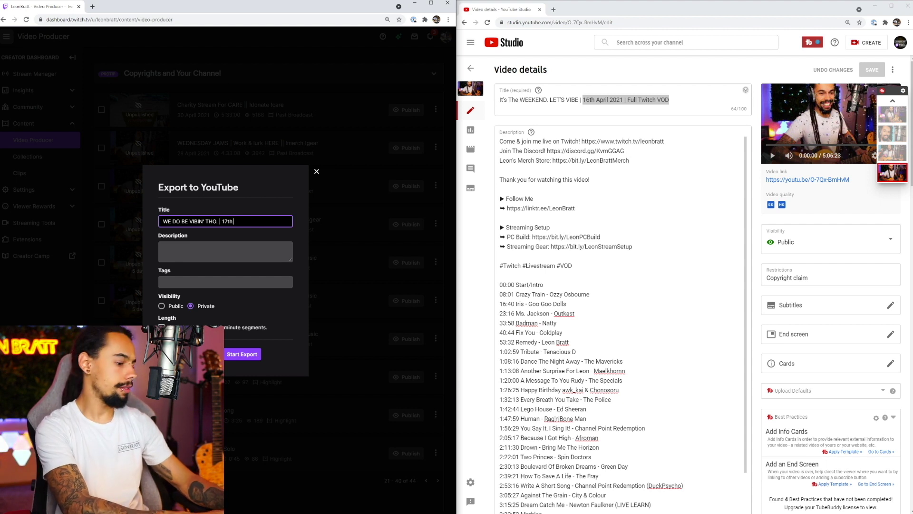
key("ctrl+v")
double_click(214, 221)
key("BackSpace")
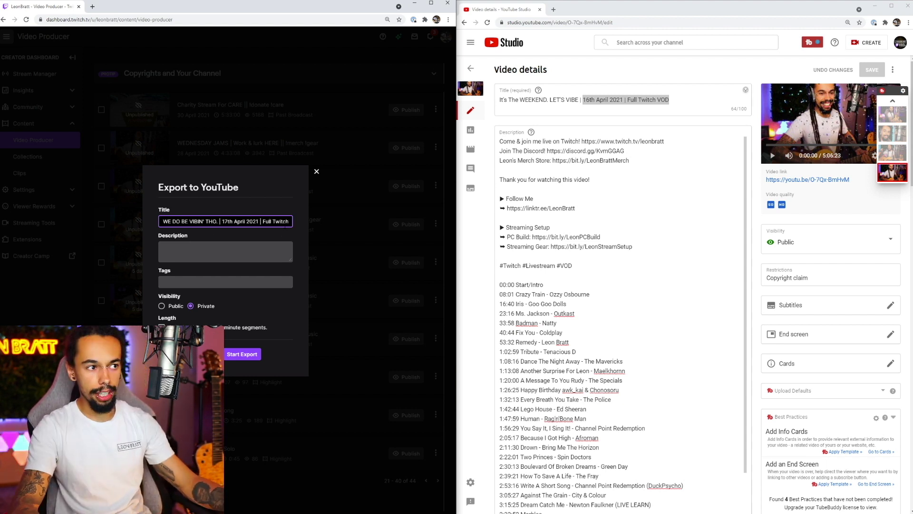
Step: Copy the 16th April VOD's description from the Twitch invitation through the "#Twitch #Livestream #VOD" line into the export description
left_click(223, 251)
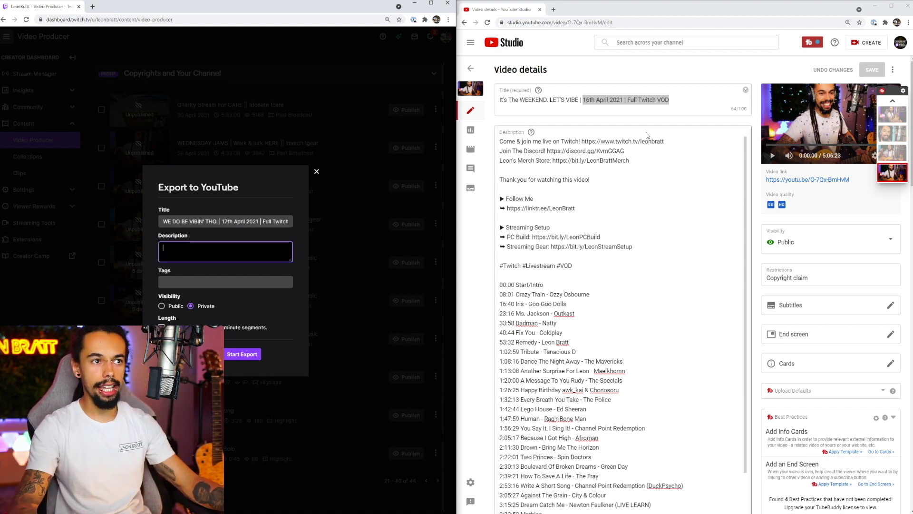
left_click(500, 143)
left_click_drag(500, 142, 588, 271)
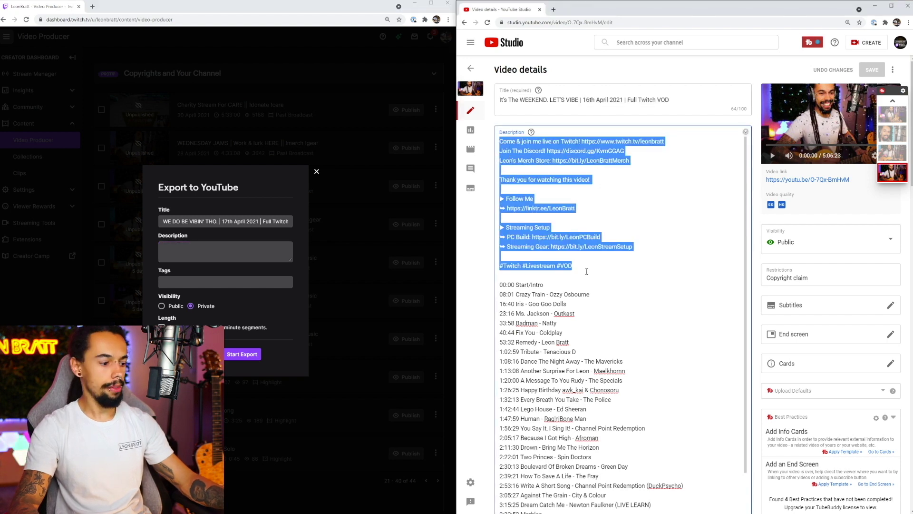
key("ctrl+c")
key("alt+Tab")
key("ctrl+v")
Step: Copy all tags of the 16th April VOD from YouTube Studio into the export form's tags
scroll(689, 269, "down", 15)
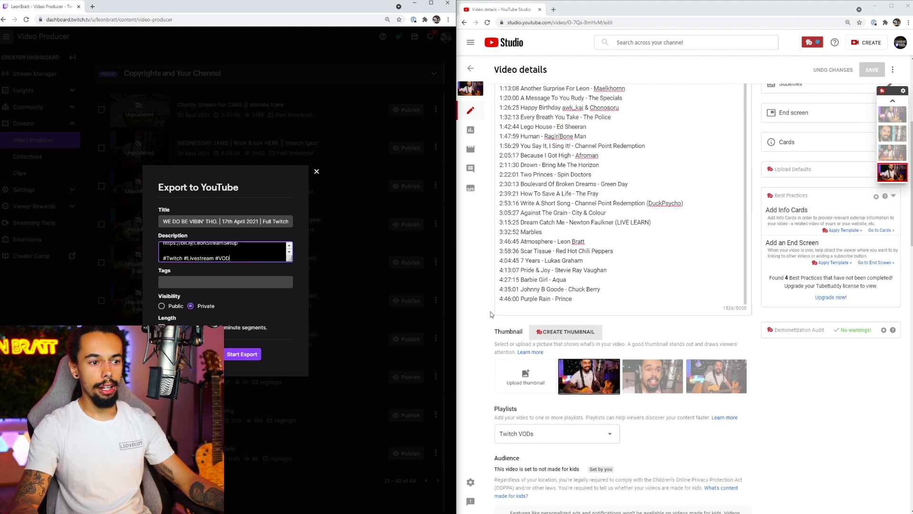
scroll(747, 379, "down", 5)
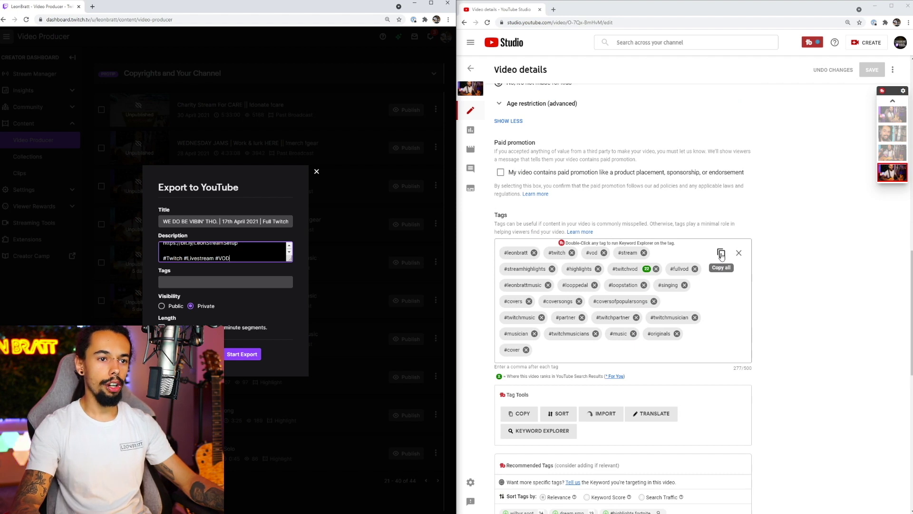
left_click(721, 254)
left_click(721, 254)
left_click(226, 282)
key("ctrl+v")
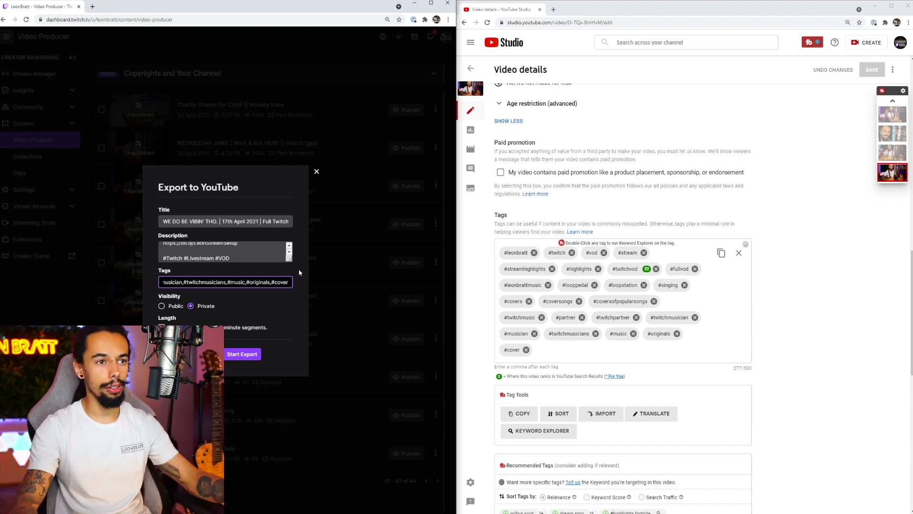
Step: Examine the song timestamps in the 16th April VOD's description and the matching chapters on its published YouTube page
scroll(773, 313, "up", 1)
scroll(772, 313, "up", 10)
left_click(512, 151)
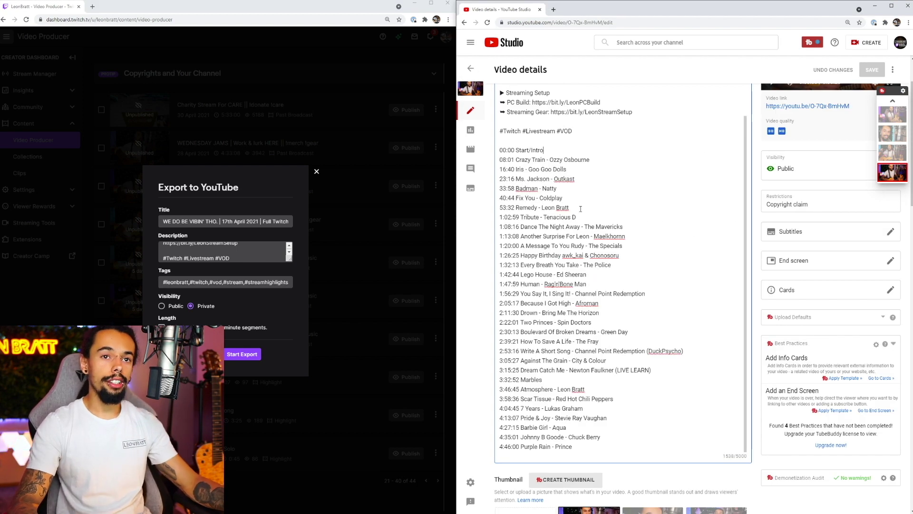
left_click_drag(499, 151, 600, 314)
left_click(601, 314)
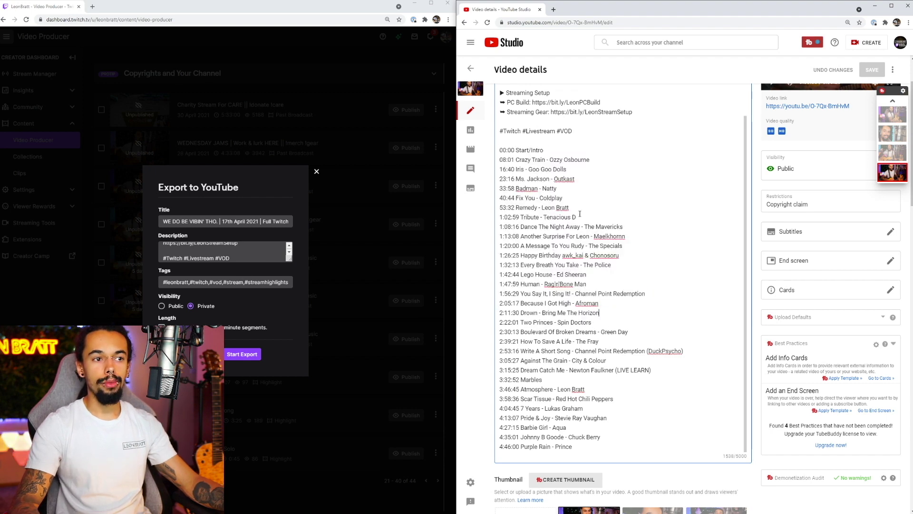
scroll(580, 379, "up", 2)
left_click(807, 105)
left_click(589, 152)
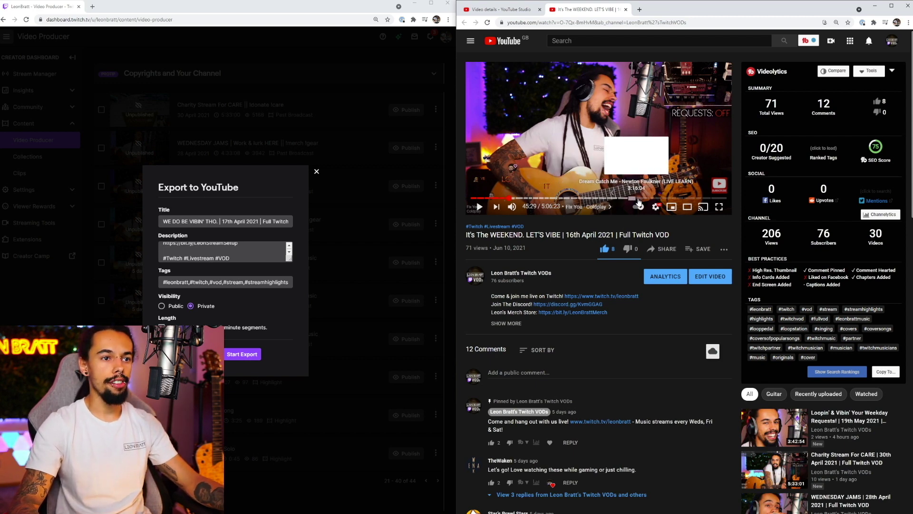
Step: Return to the VOD's details in YouTube Studio and close the Twitch export form without starting the export
left_click(502, 10)
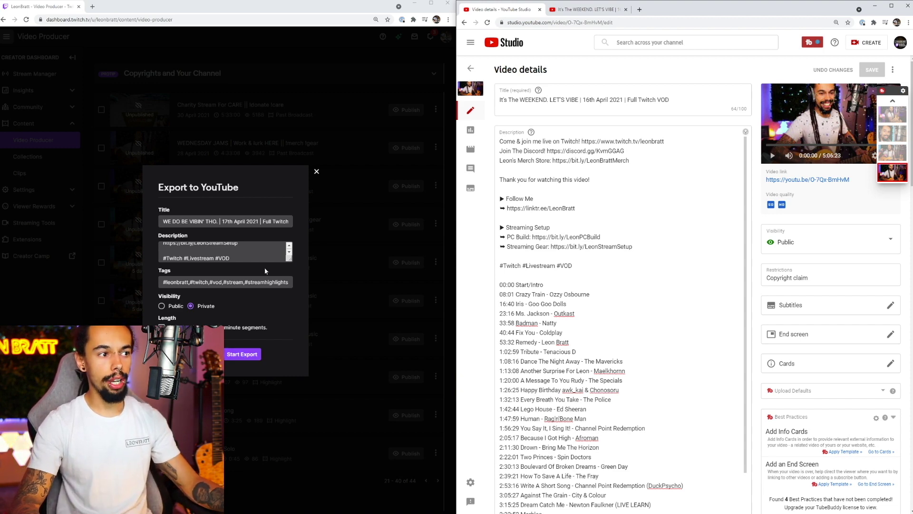
left_click(316, 172)
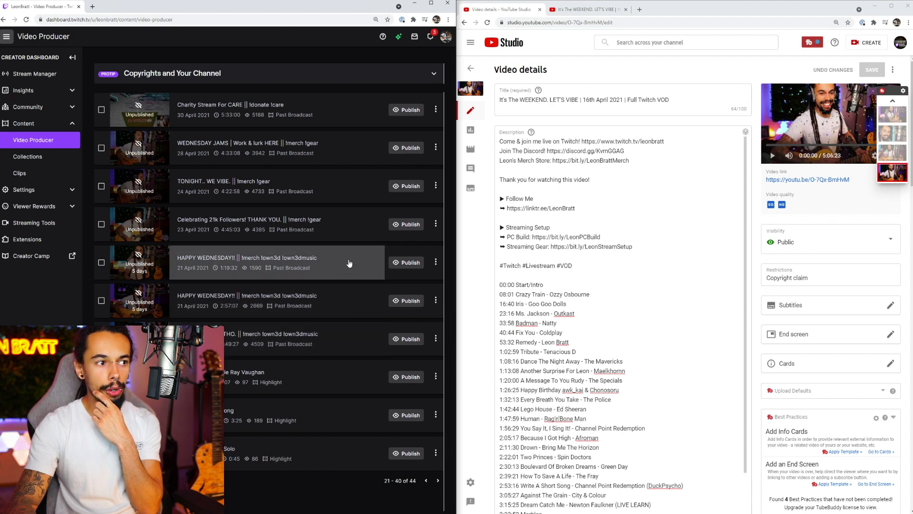